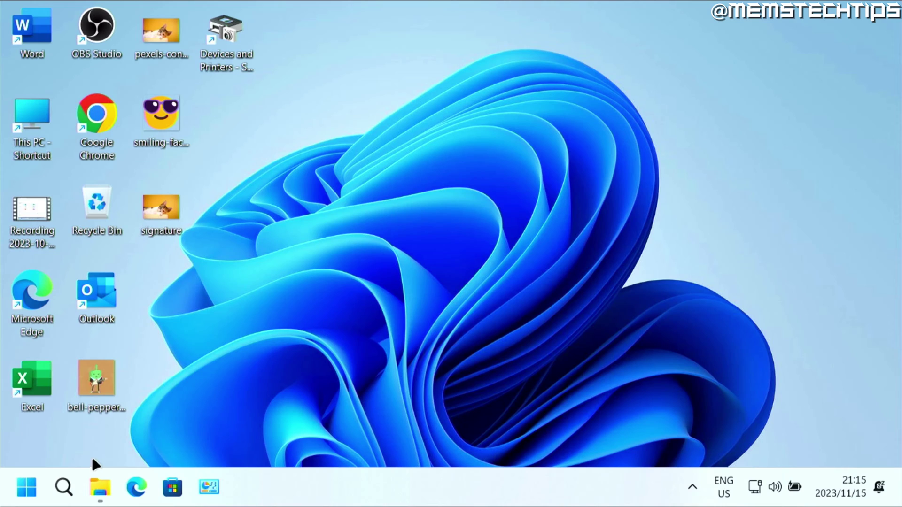
- Open the AppData\Local Temp folder via a %temp% search, showing 219 items
click(64, 483)
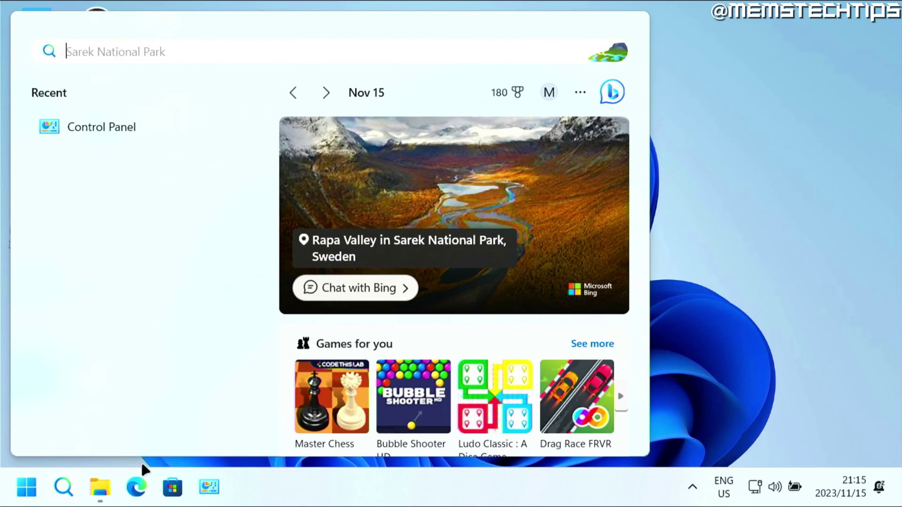
text(%temp)
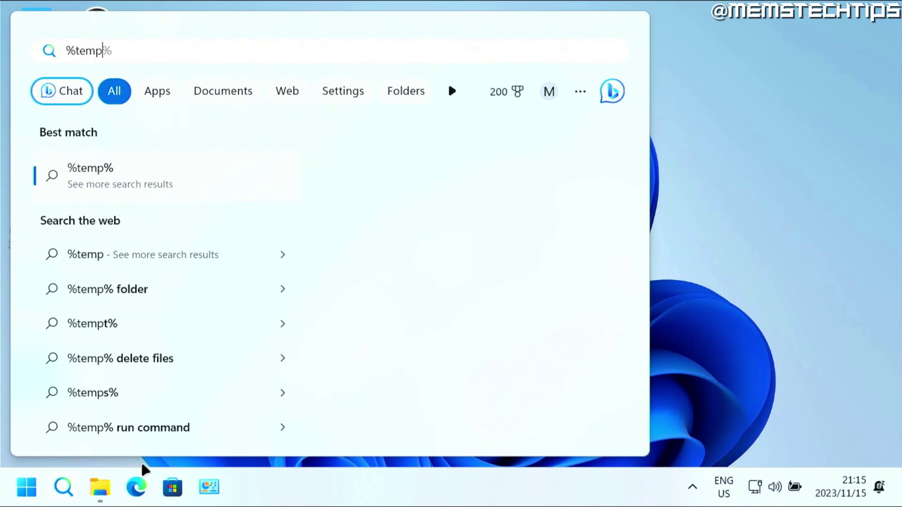
text(%)
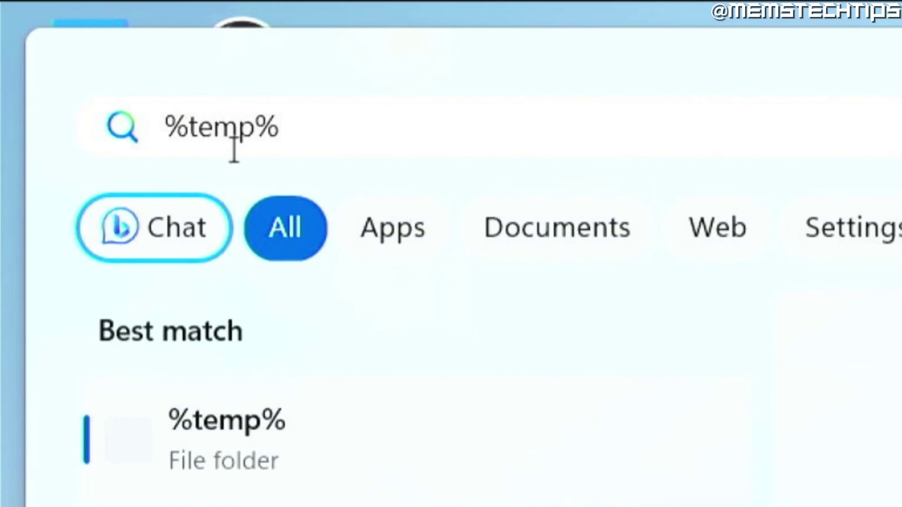
key(Return)
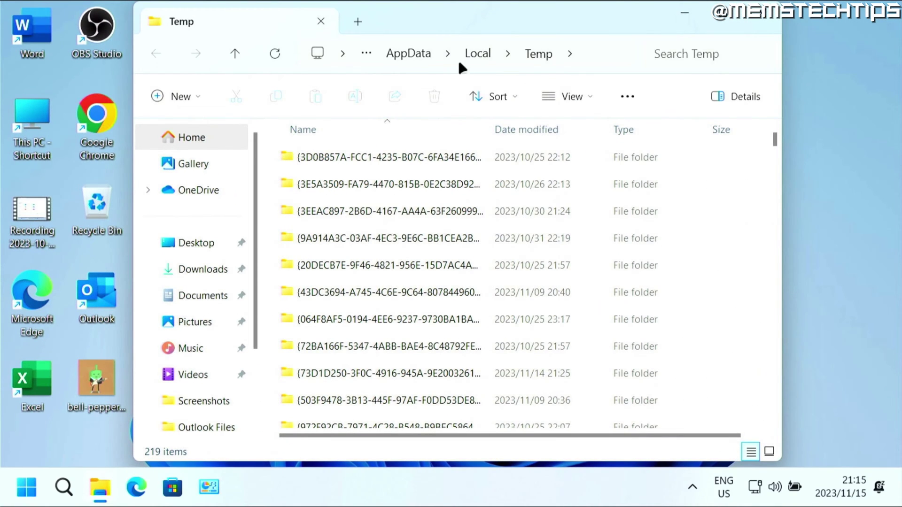
mouse_move(358, 164)
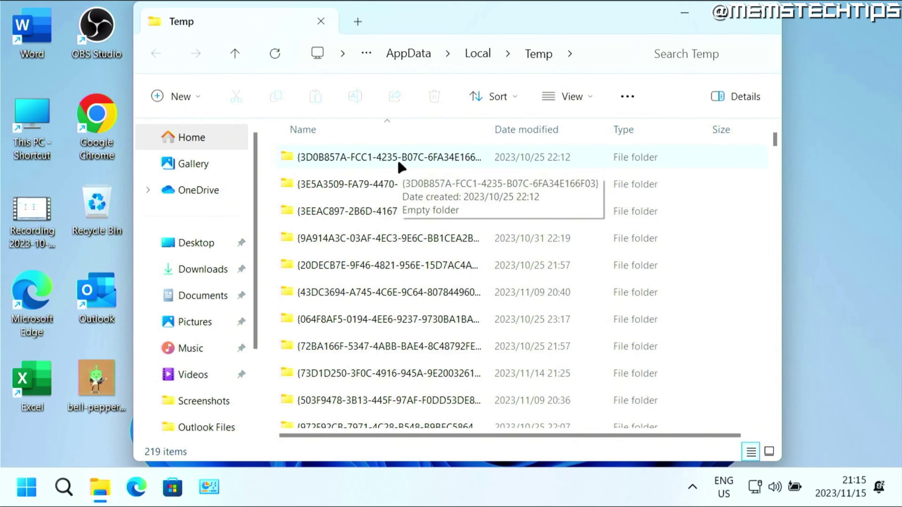
- Select all 219 files and folders in the Temp folder with Ctrl+A
click(344, 156)
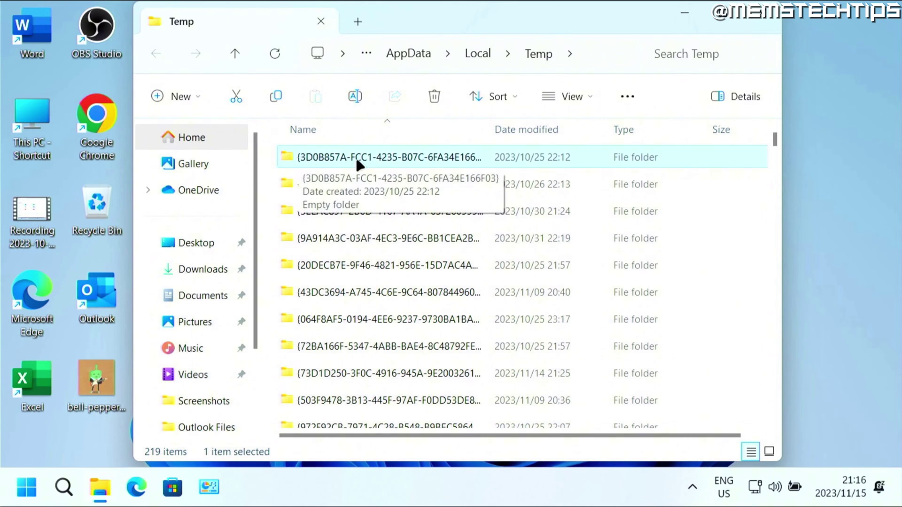
key(ctrl+a)
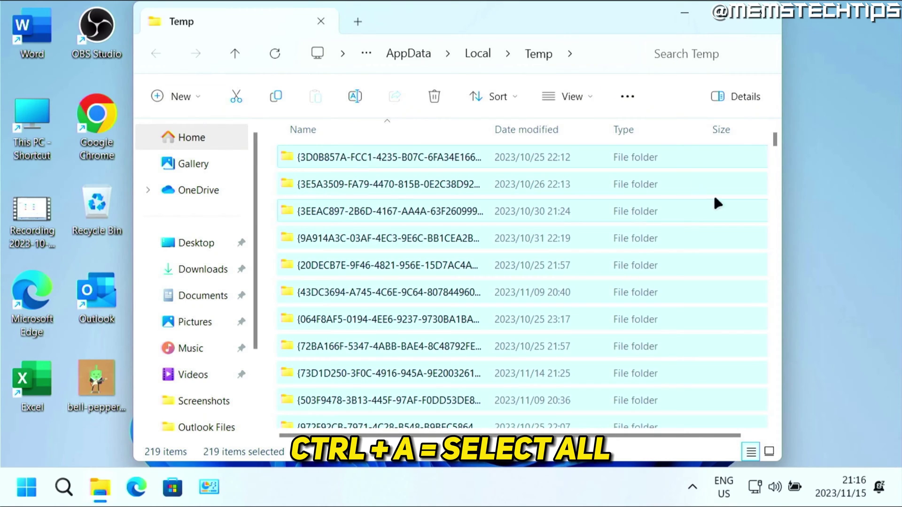
mouse_move(777, 139)
mouse_down()
mouse_move(776, 208)
mouse_move(776, 140)
mouse_up()
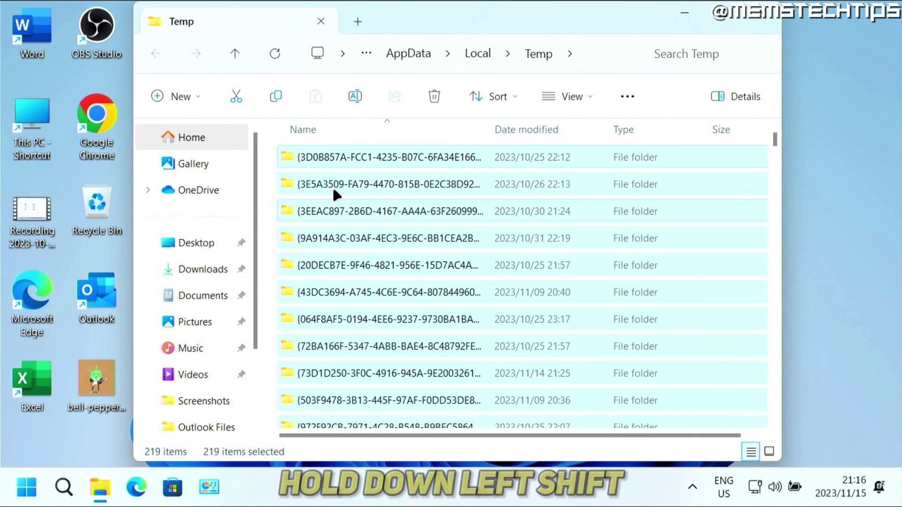
- Shift-delete the selection and confirm permanent deletion of the 219 items
right_click(379, 161)
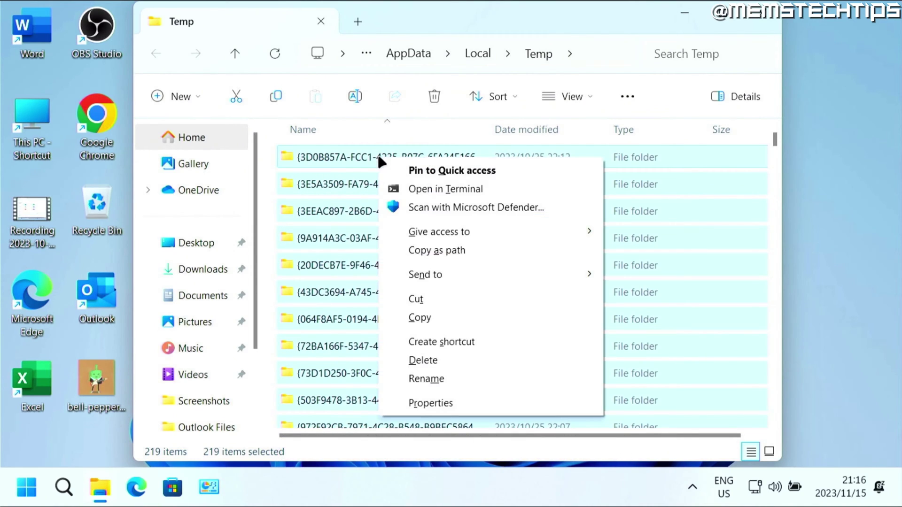
shift+click(458, 356)
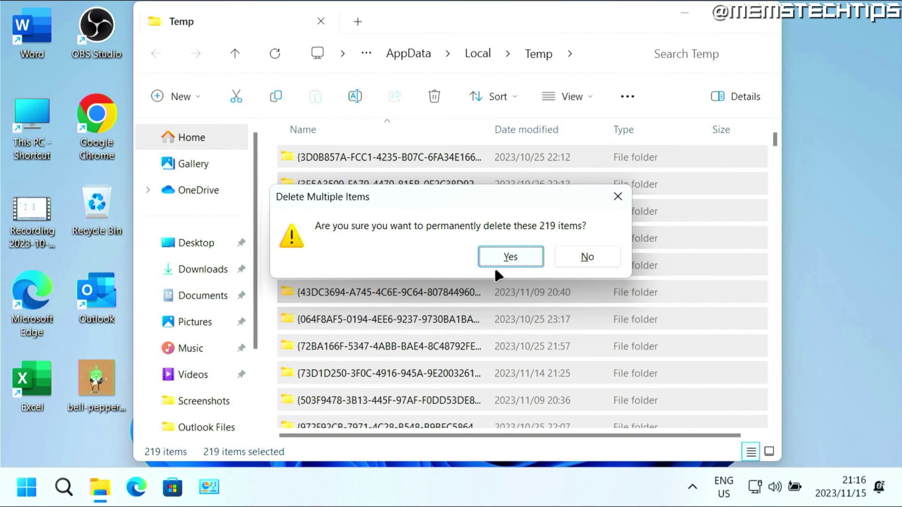
click(519, 256)
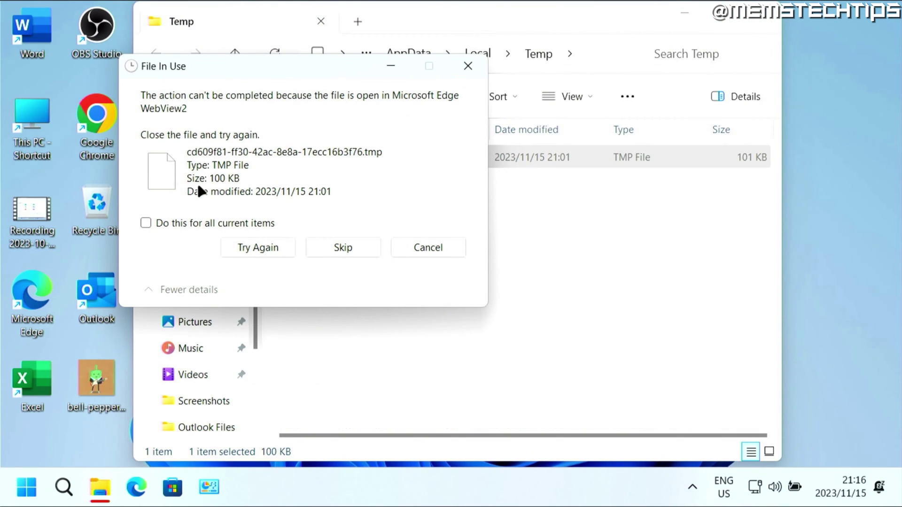
- Retry the Edge WebView2 in-use .tmp file, then skip it for all items so deletion completes
drag(210, 67, 357, 78)
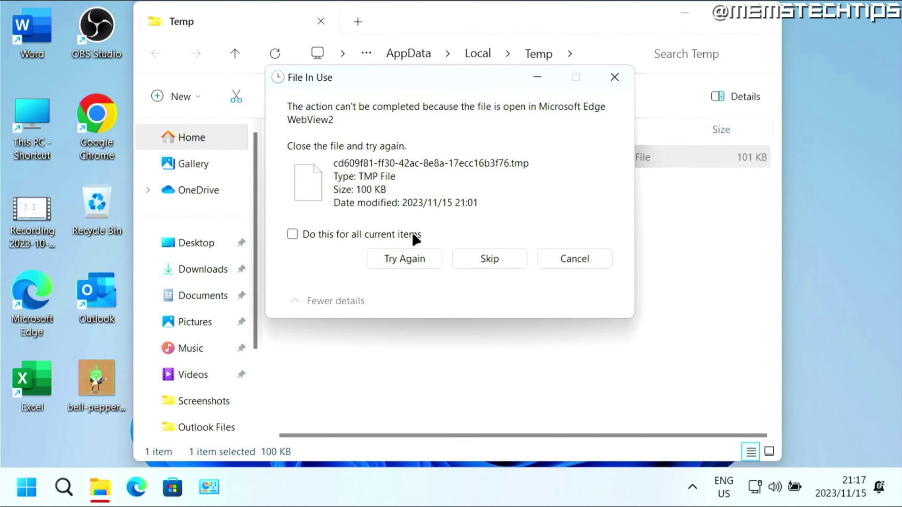
click(397, 258)
click(292, 235)
click(470, 257)
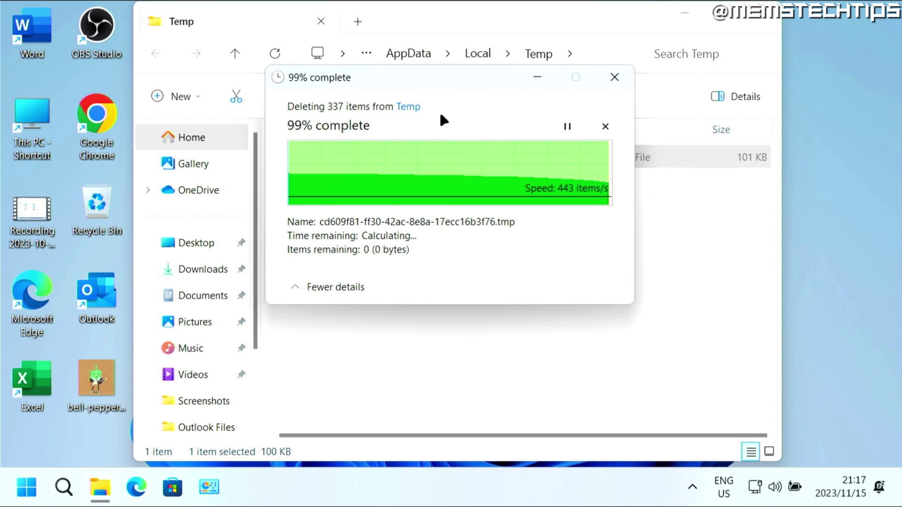
click(451, 250)
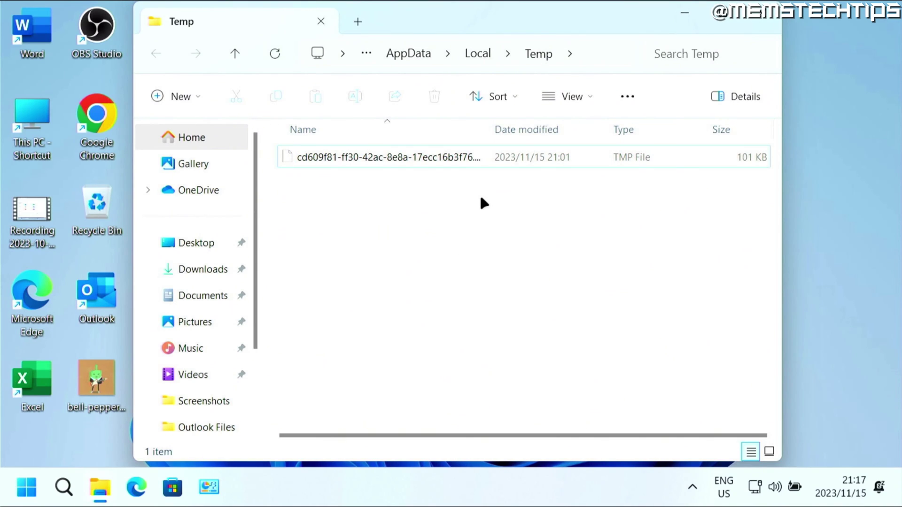
drag(330, 312, 542, 152)
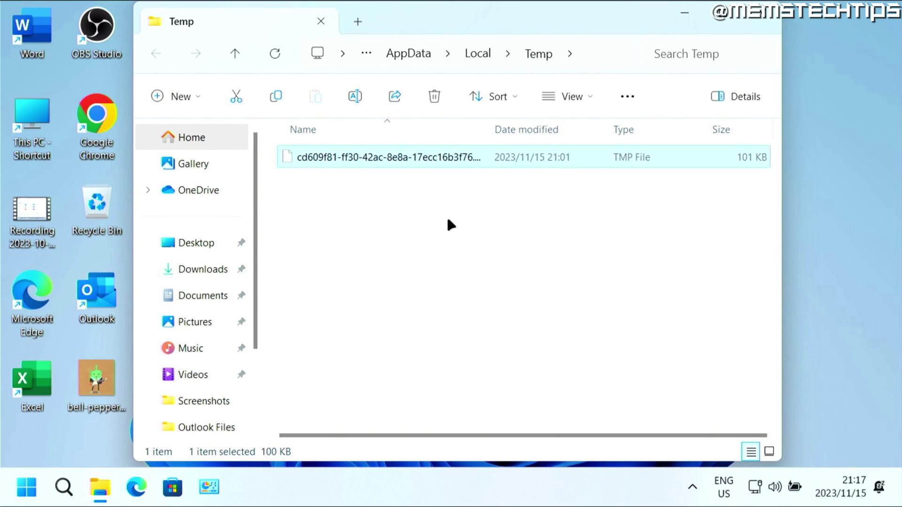
click(447, 257)
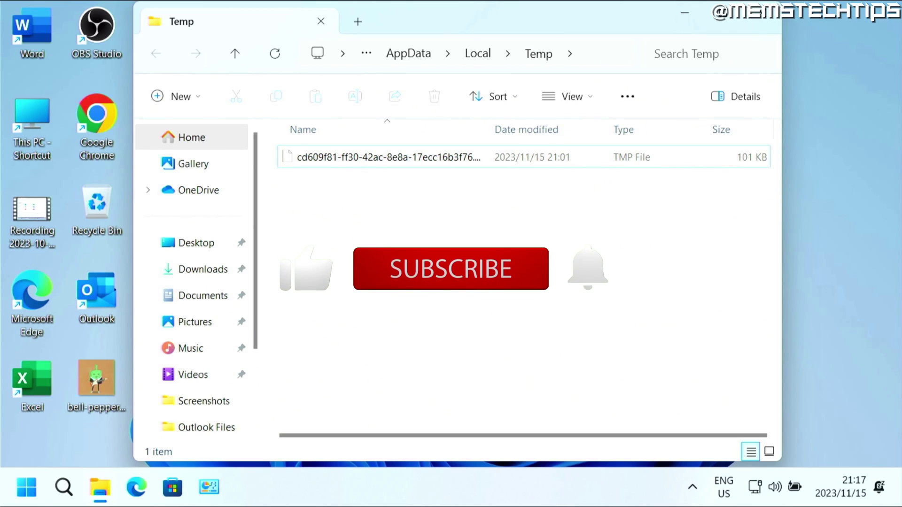